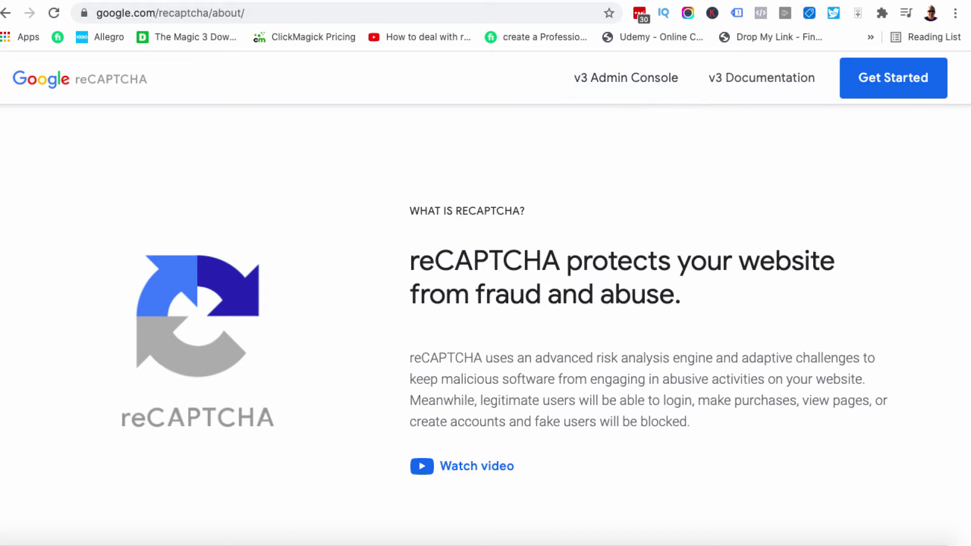
Search new plugins for 'contact form', then install and activate Contact Form 7
click(727, 2)
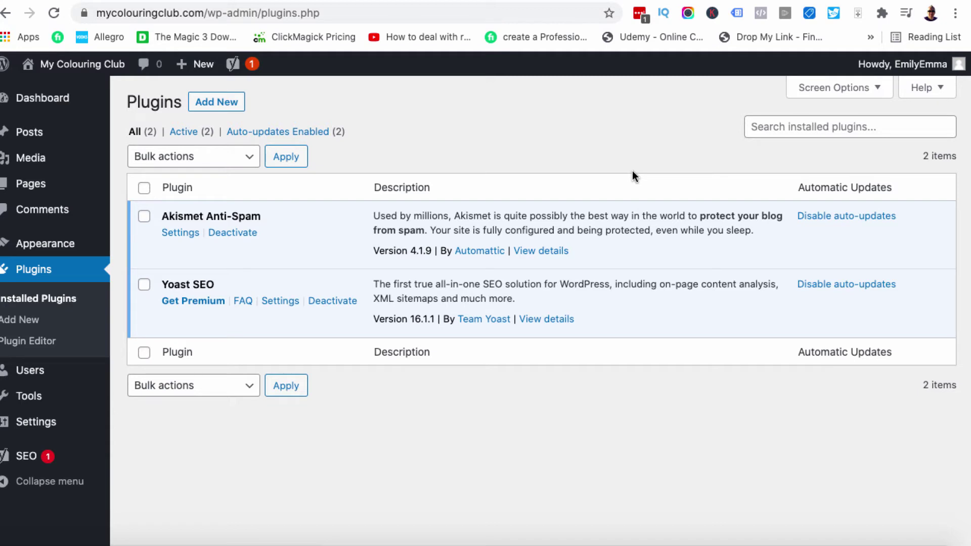
click(39, 324)
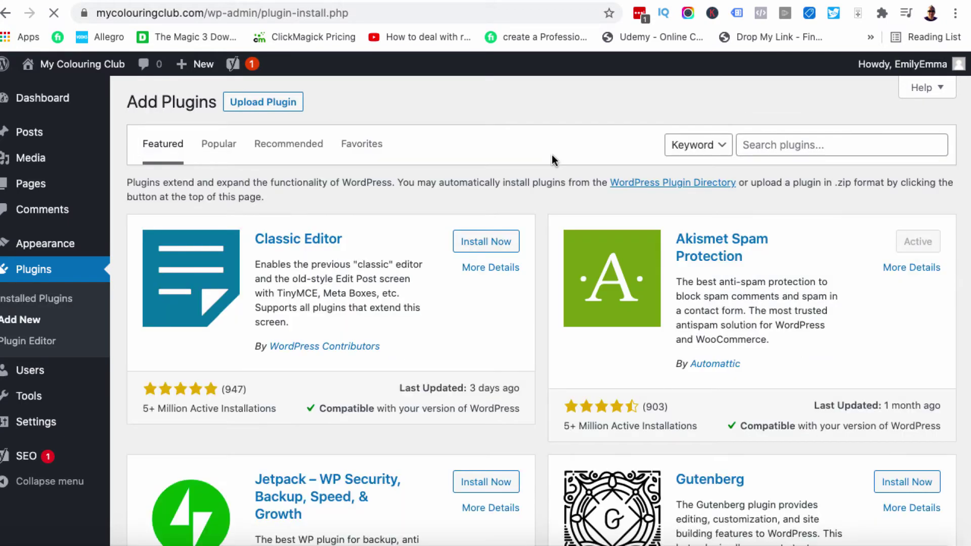
click(760, 139)
text(contact )
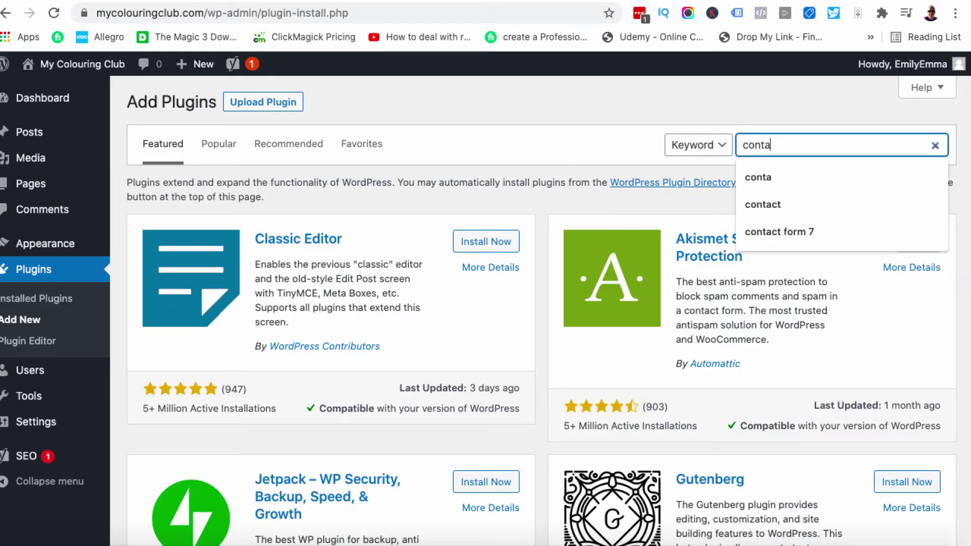
text(form)
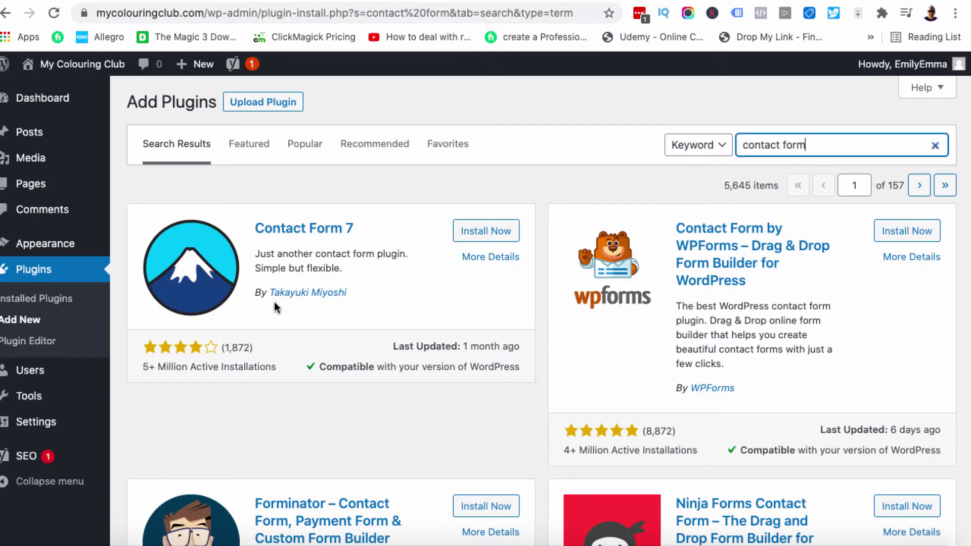
click(489, 233)
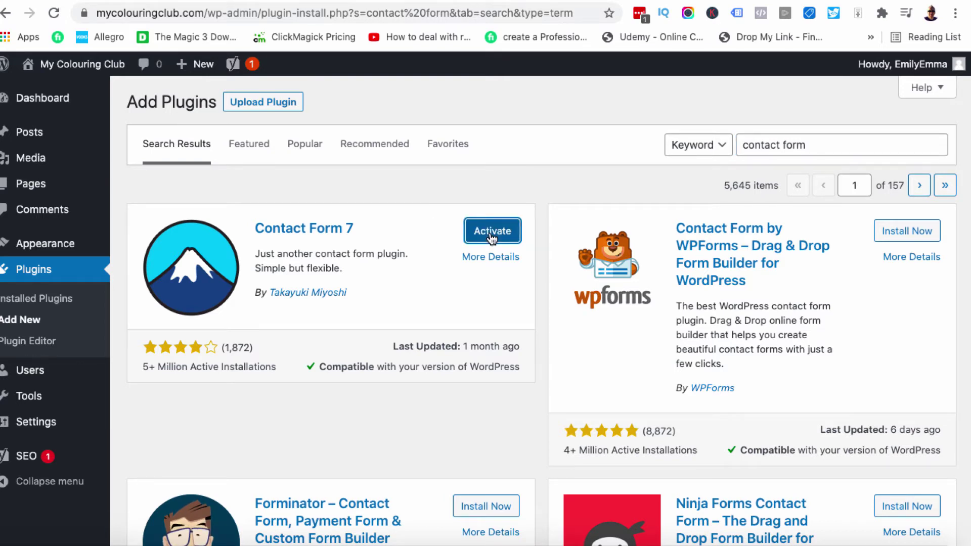
click(491, 234)
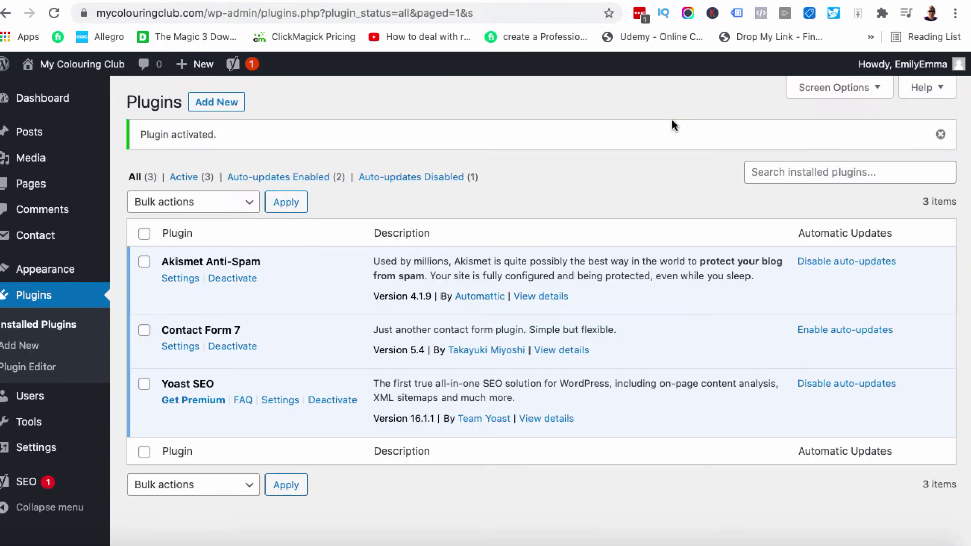
mouse_move(35, 240)
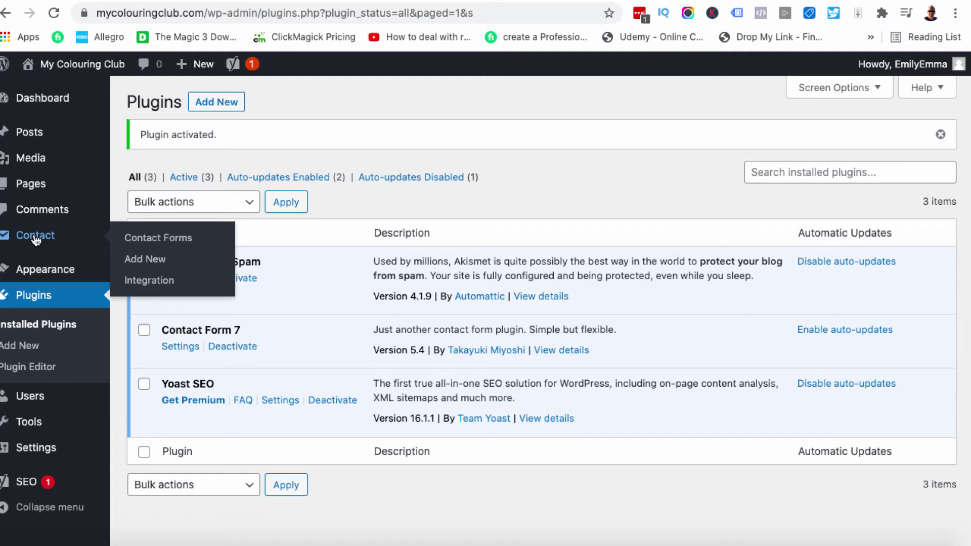
Open Contact Form 7's Integration page and start the reCAPTCHA setup
click(155, 282)
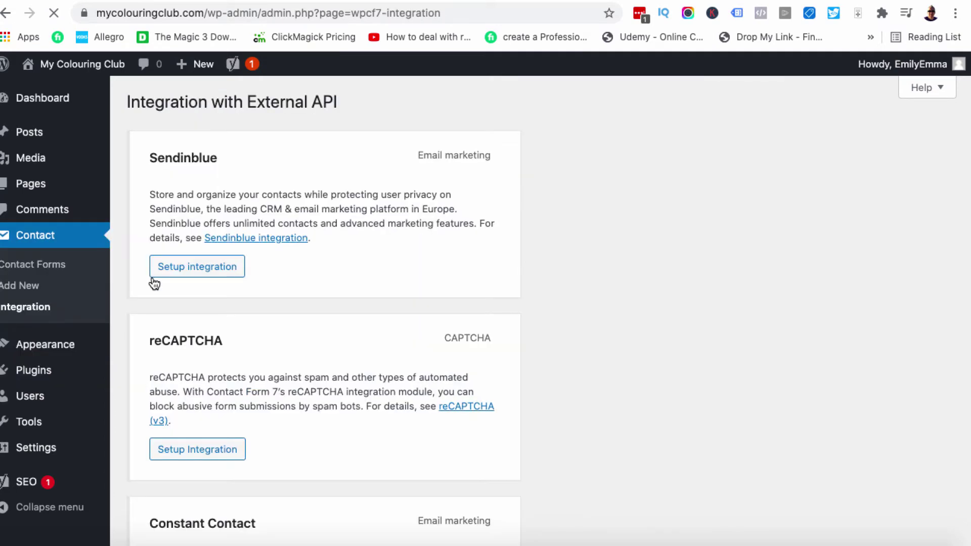
scroll(154, 282, down, 2)
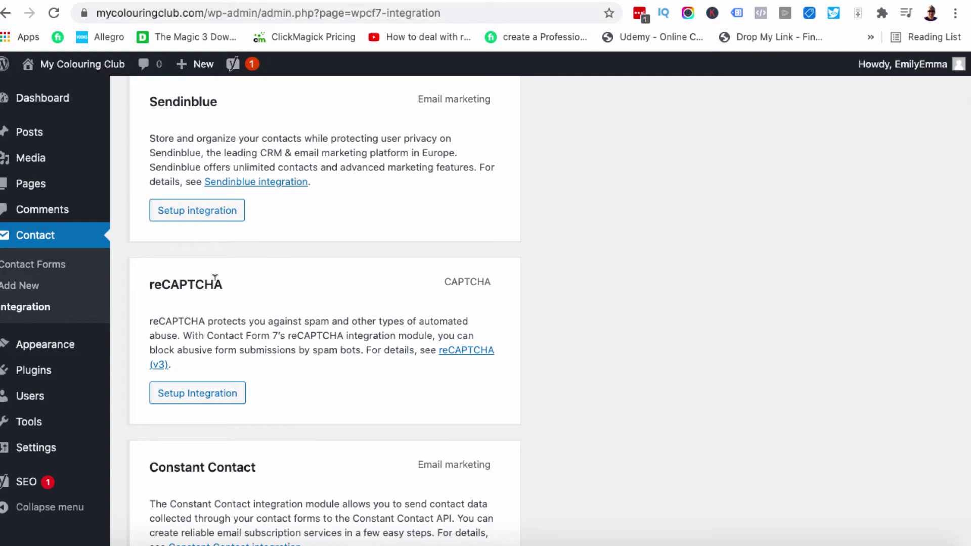
scroll(215, 278, down, 1)
click(176, 363)
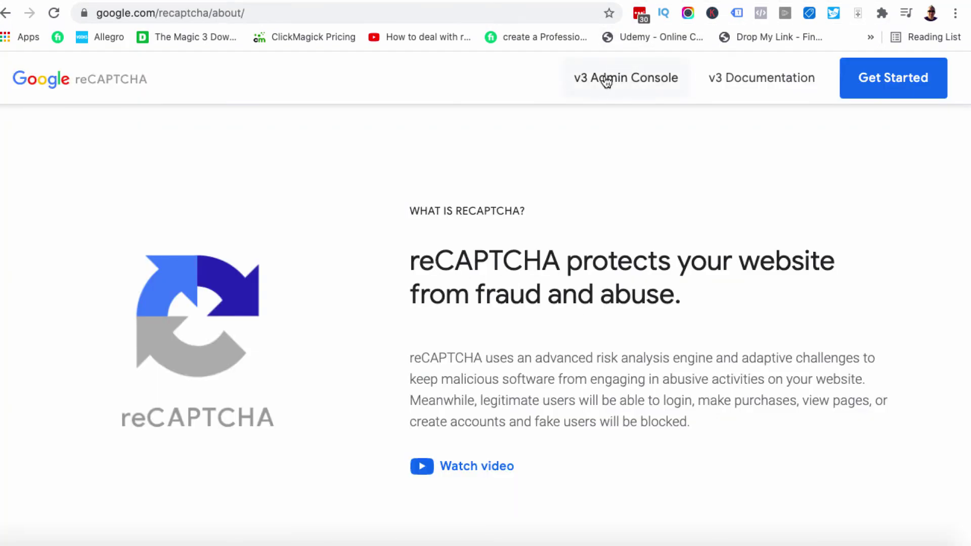
In the reCAPTCHA admin console, add a new site labelled 'my cc' with type reCAPTCHA v3
click(596, 81)
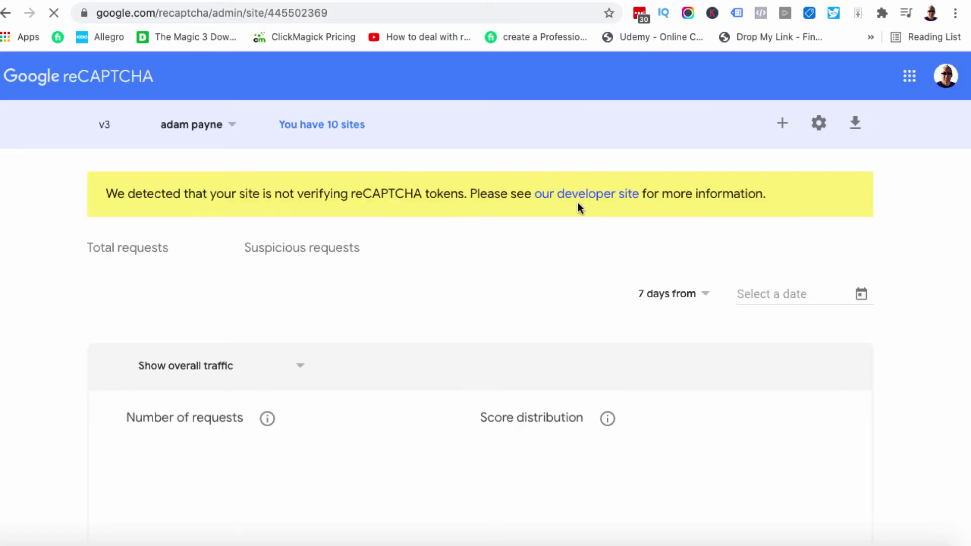
click(782, 125)
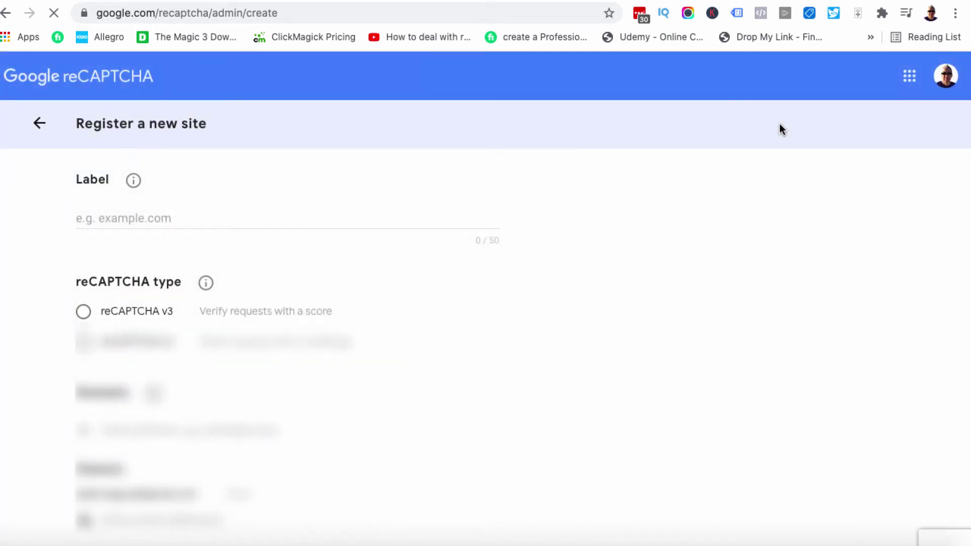
click(127, 216)
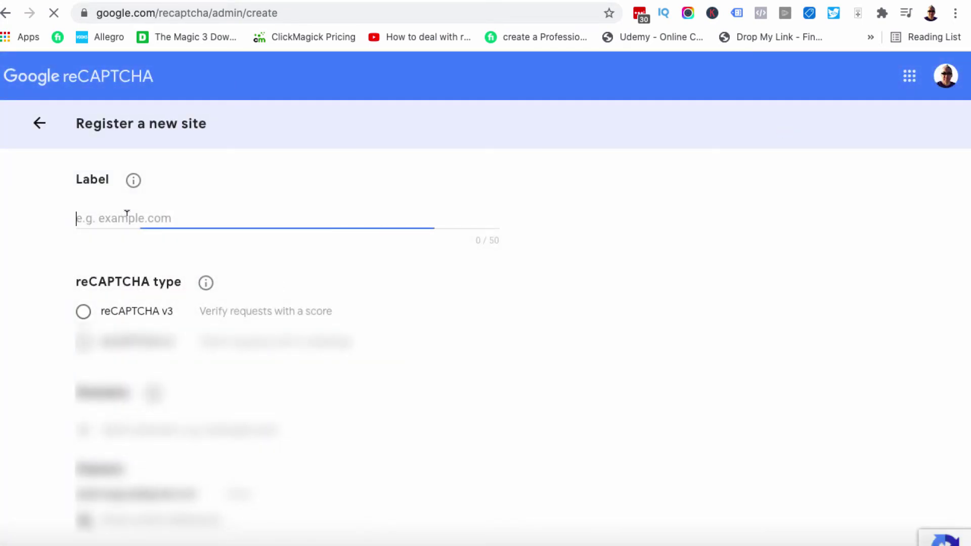
text(my cc)
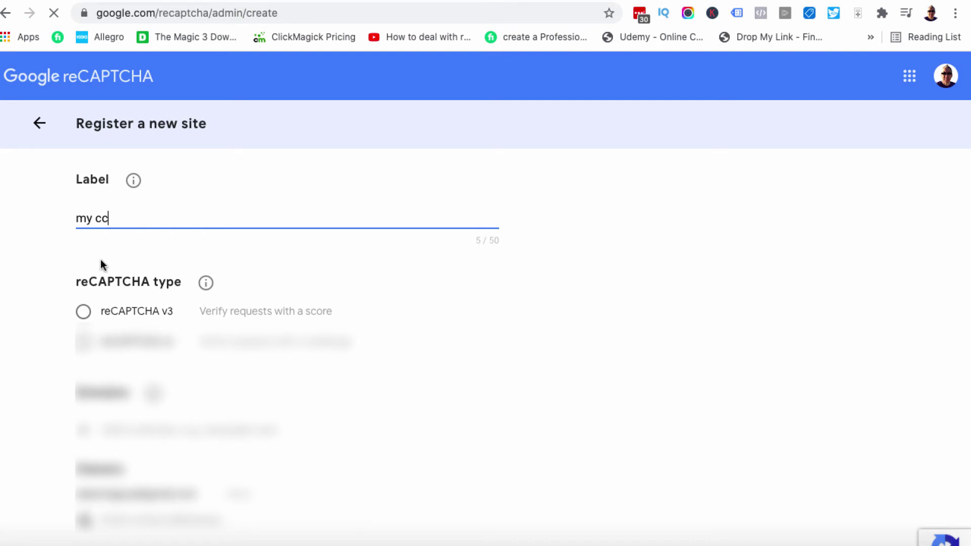
click(83, 313)
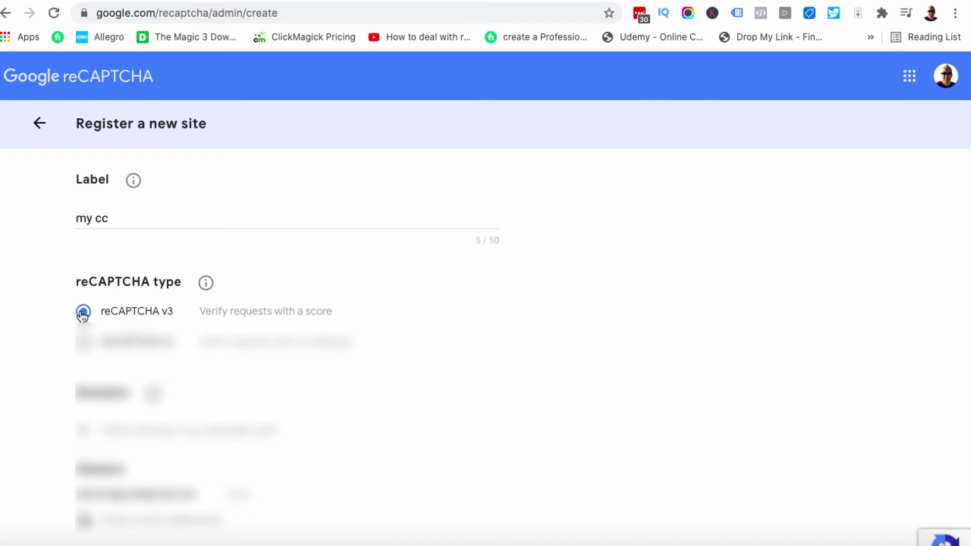
scroll(187, 331, down, 3)
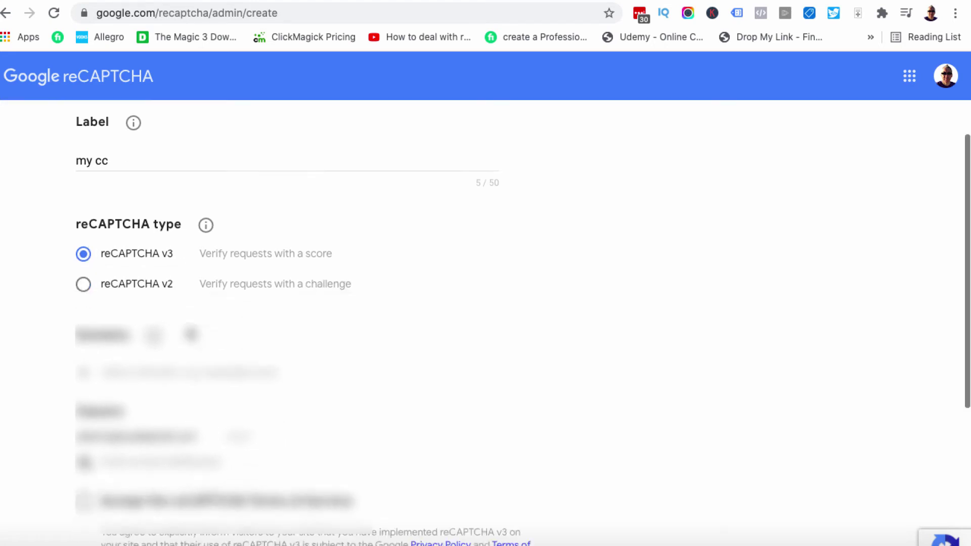
scroll(191, 334, down, 1)
scroll(182, 339, up, 2)
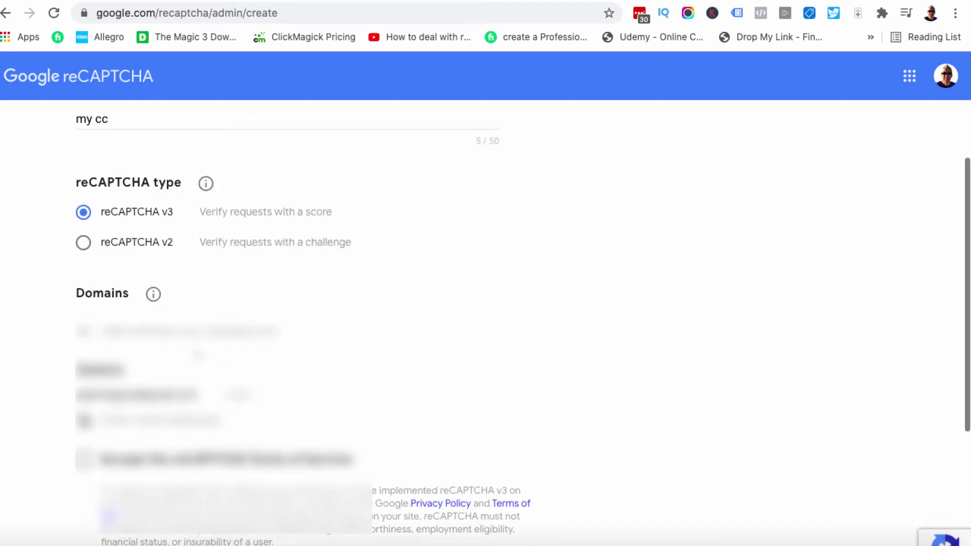
click(303, 349)
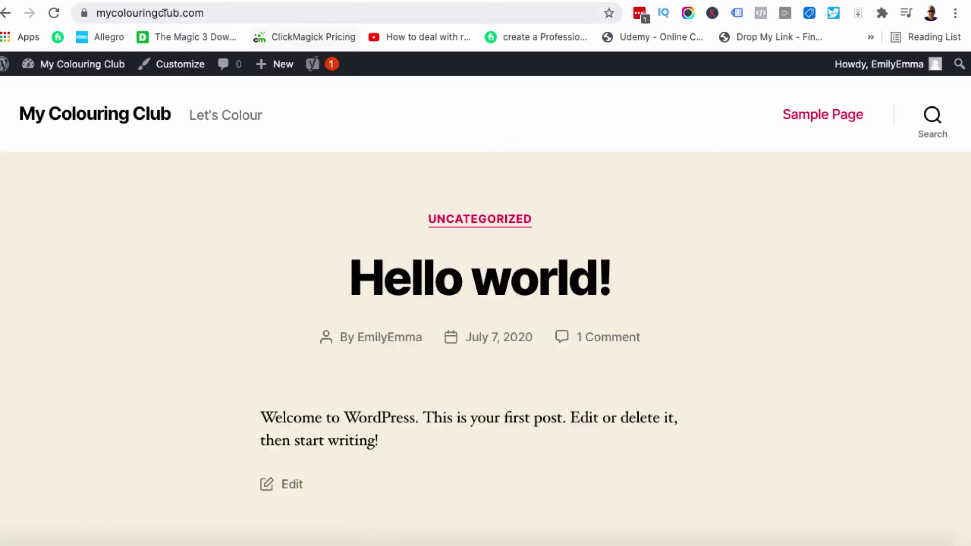
click(220, 13)
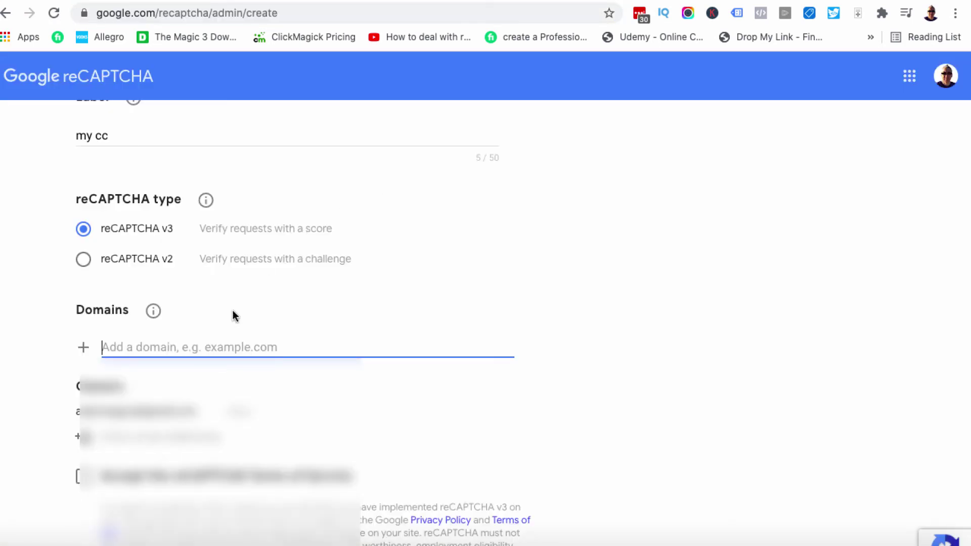
text(https://mycolouringclub.com/)
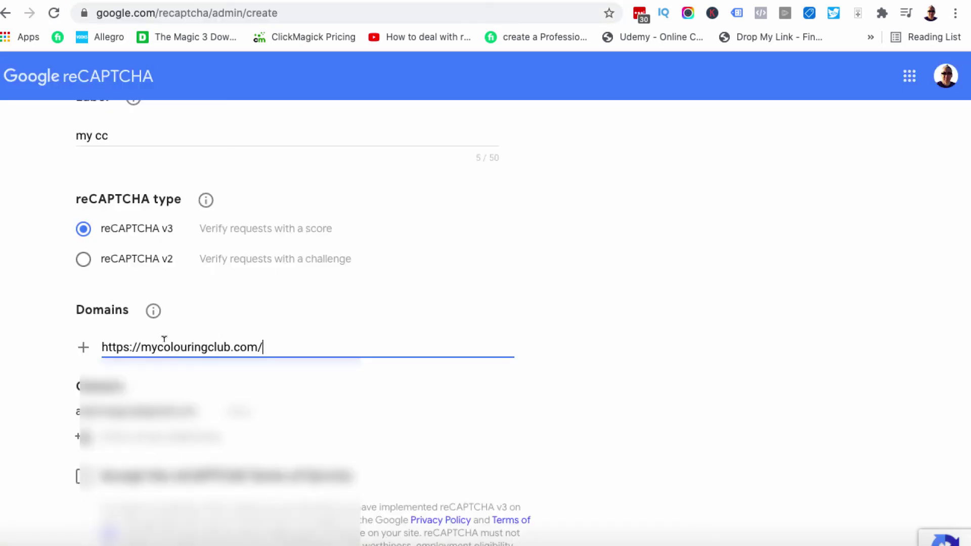
drag(141, 347, 84, 353)
key(BackSpace)
click(225, 347)
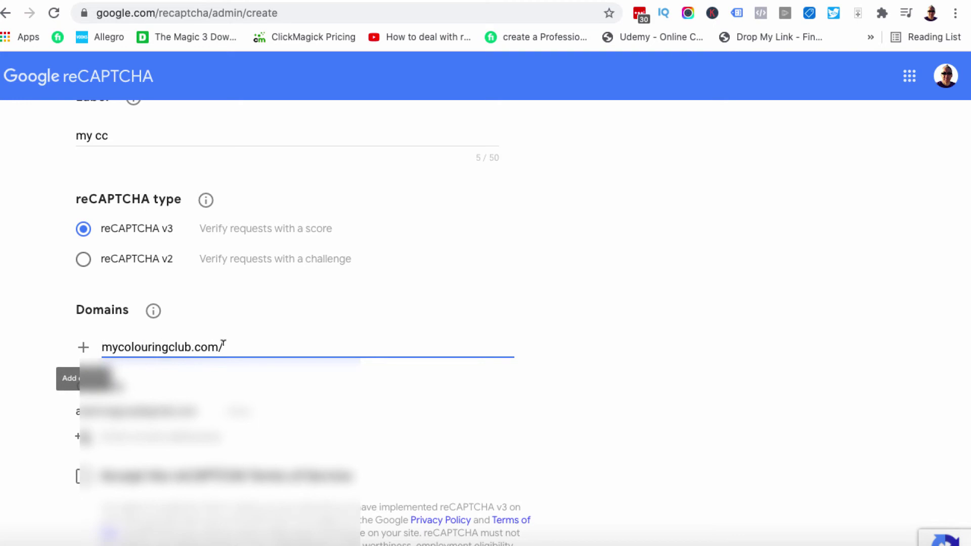
key(BackSpace)
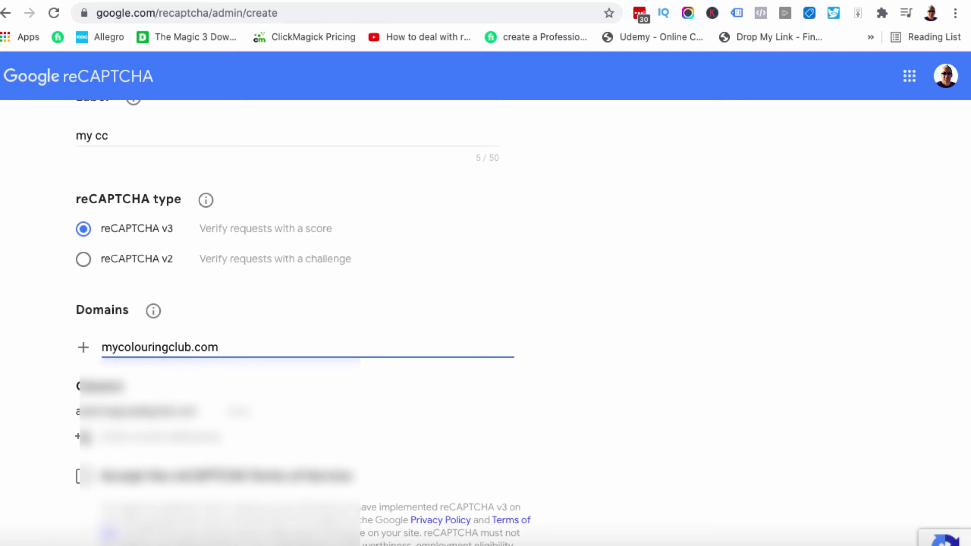
Accept the reCAPTCHA Terms of Service and submit the site registration
scroll(486, 304, down, 2)
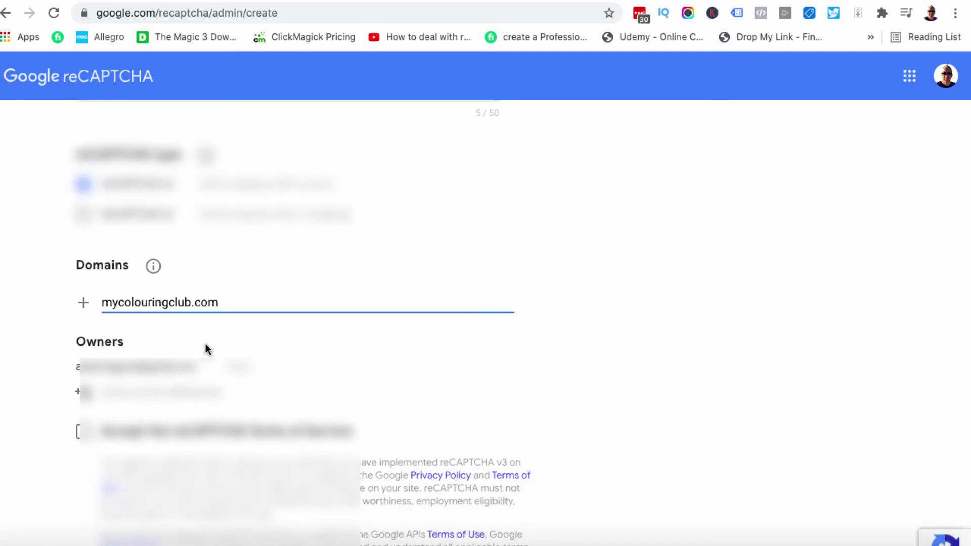
scroll(206, 344, down, 5)
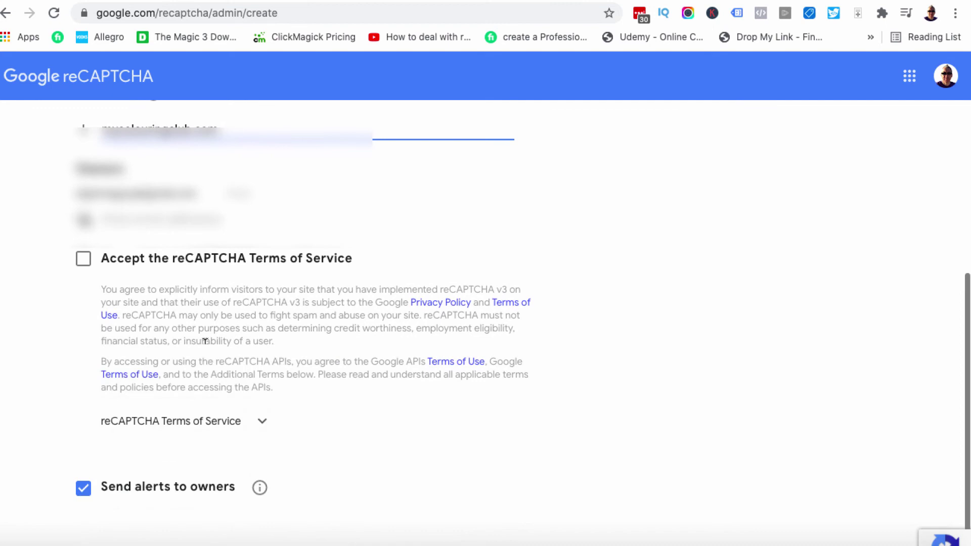
click(85, 261)
scroll(90, 330, down, 3)
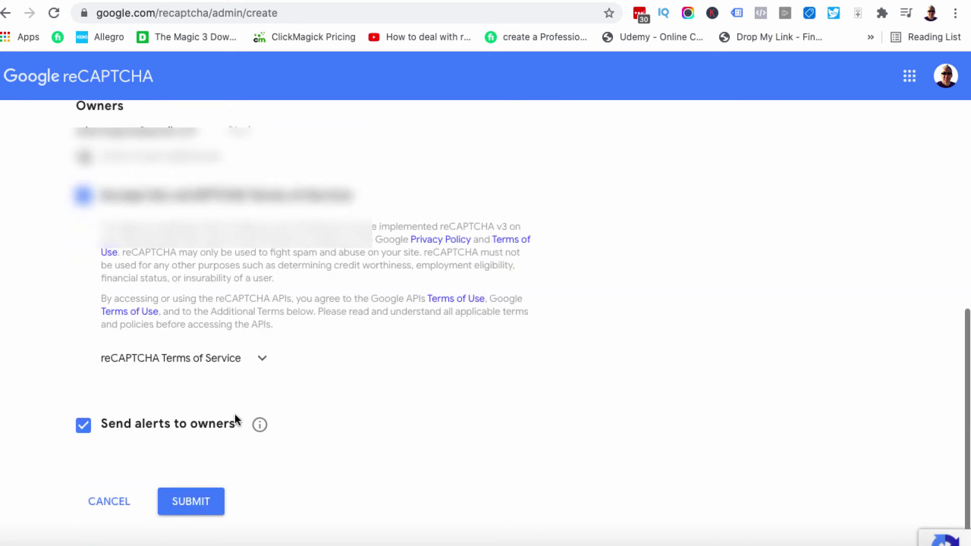
click(201, 505)
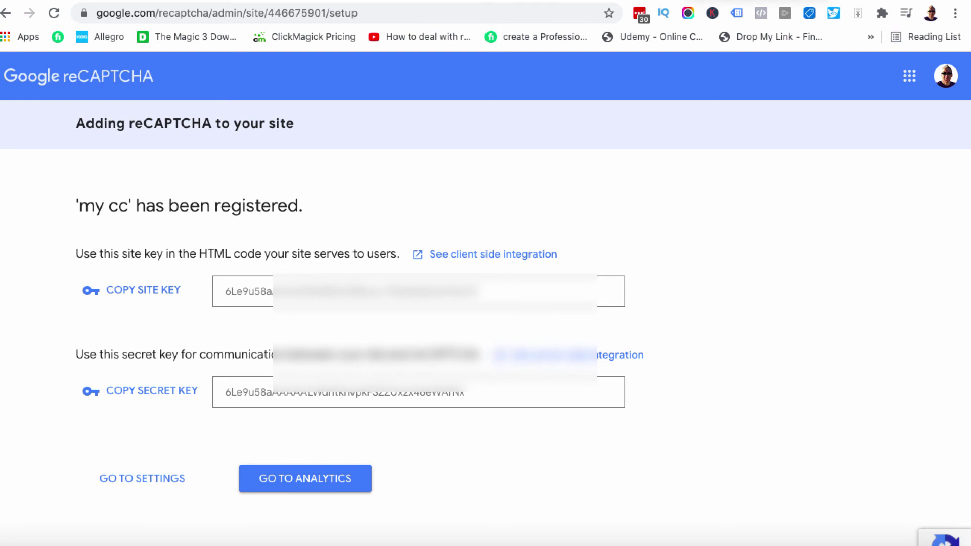
Save the filled-in Site Key and Secret Key in Contact Form 7's reCAPTCHA settings
key(ctrl+Tab)
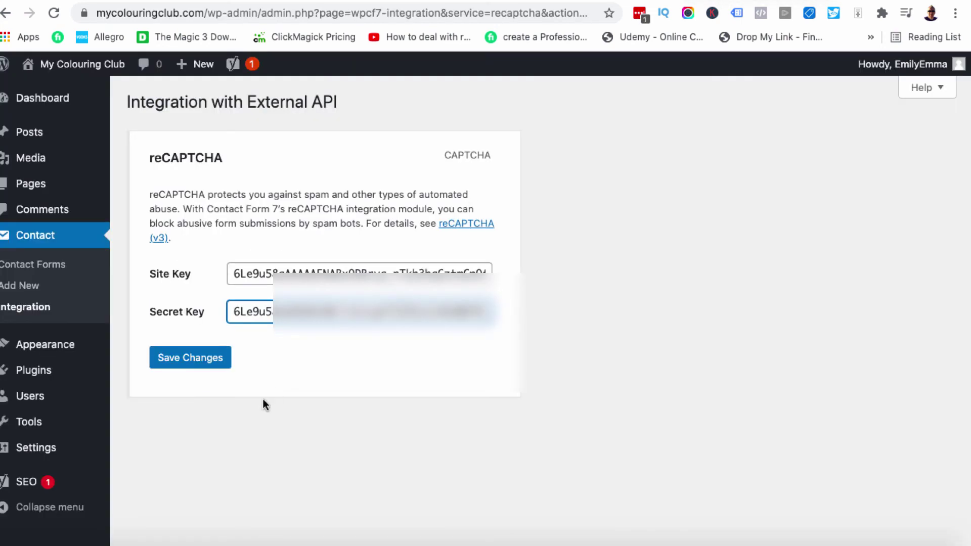
click(185, 361)
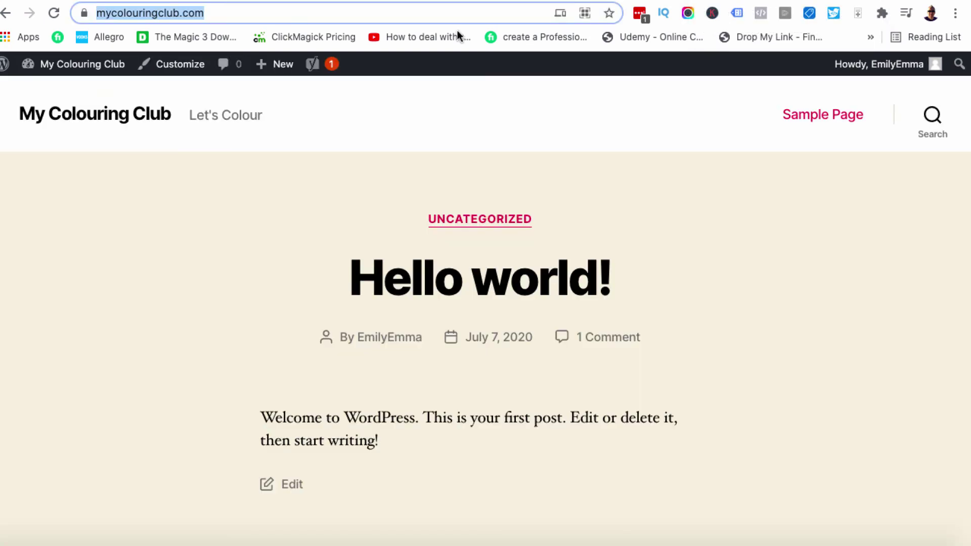
Reload the mycolouringclub.com homepage to check for the reCAPTCHA badge
click(443, 10)
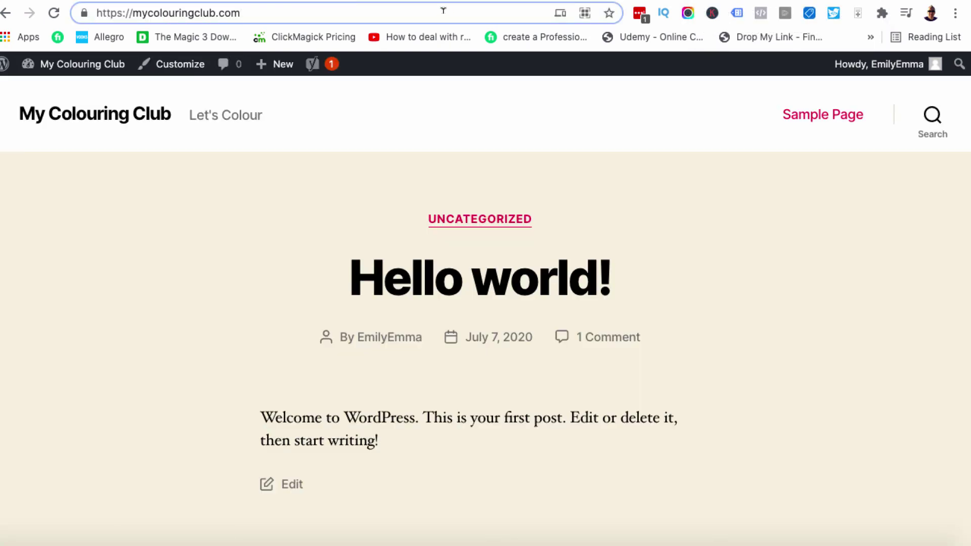
key(Return)
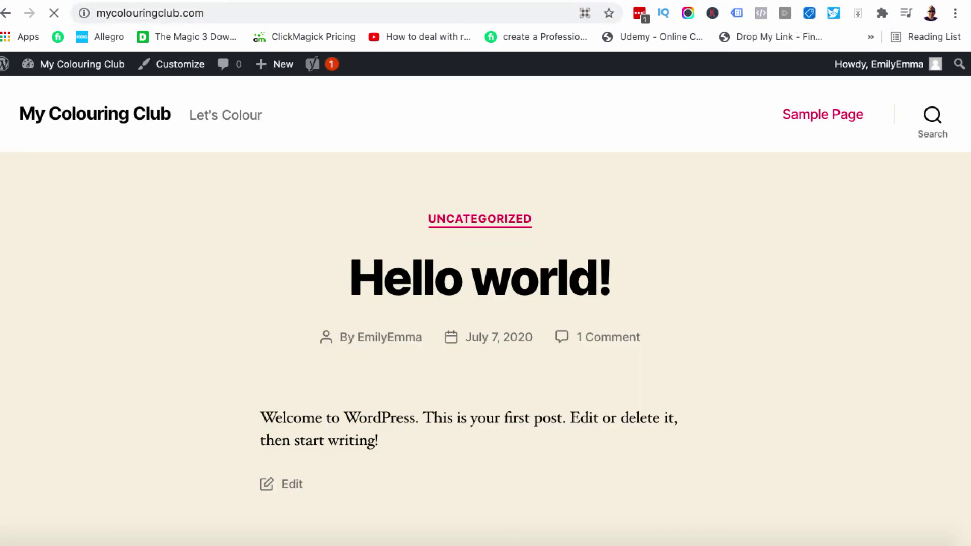